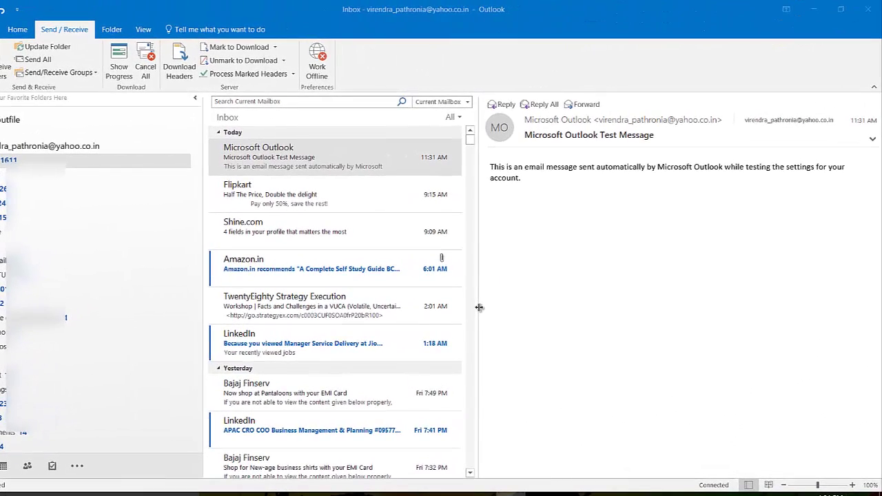
Step: Browse the Flipkart and Shine.com messages, then move the Notepad notes over the inbox
click(310, 191)
click(301, 242)
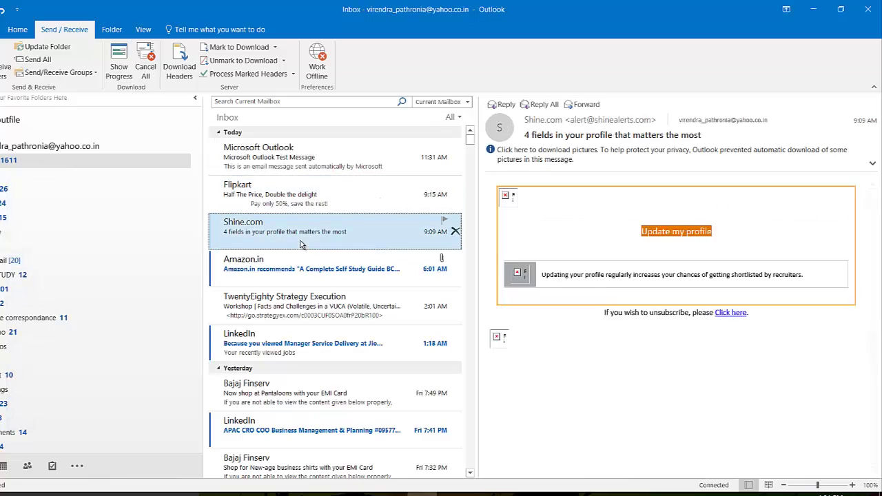
click(313, 199)
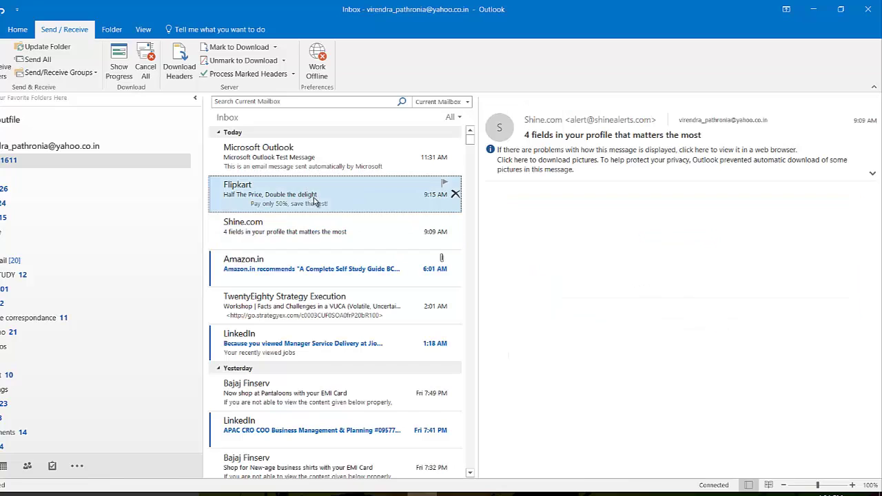
click(309, 237)
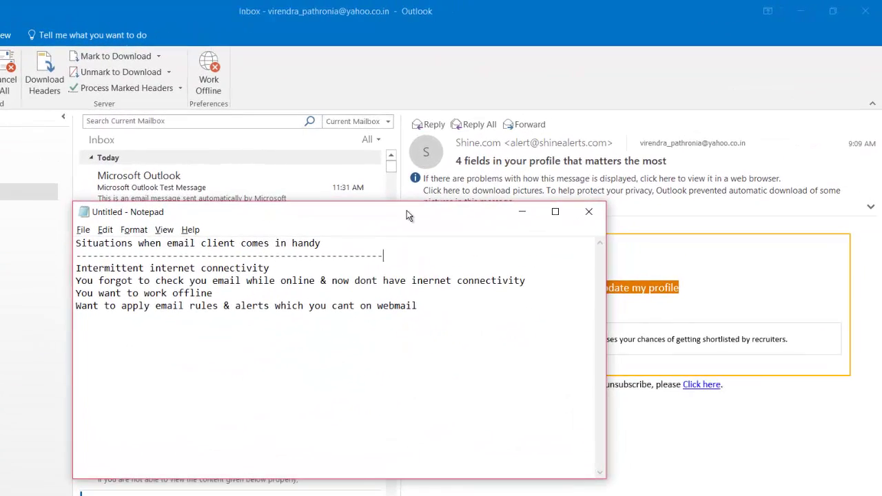
drag(481, 175, 528, 158)
drag(463, 189, 500, 155)
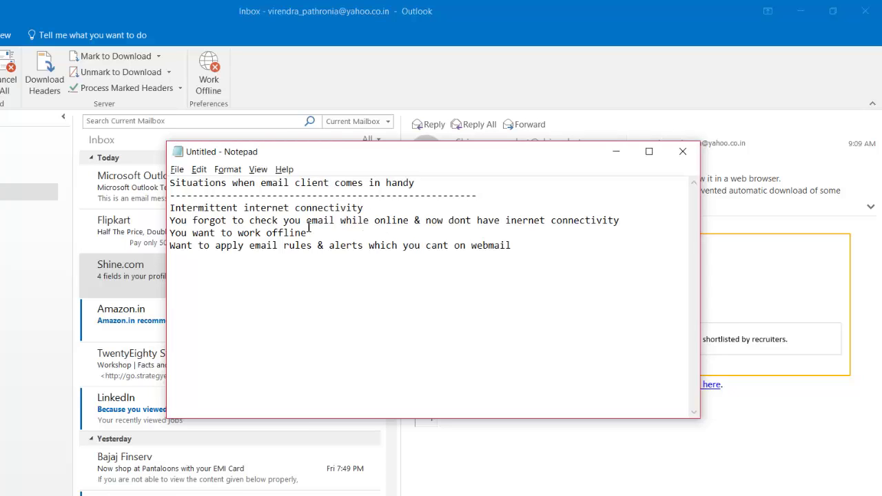
Step: Open the Flipkart and Shine.com messages, then highlight the end of the connectivity line in the notes
click(134, 246)
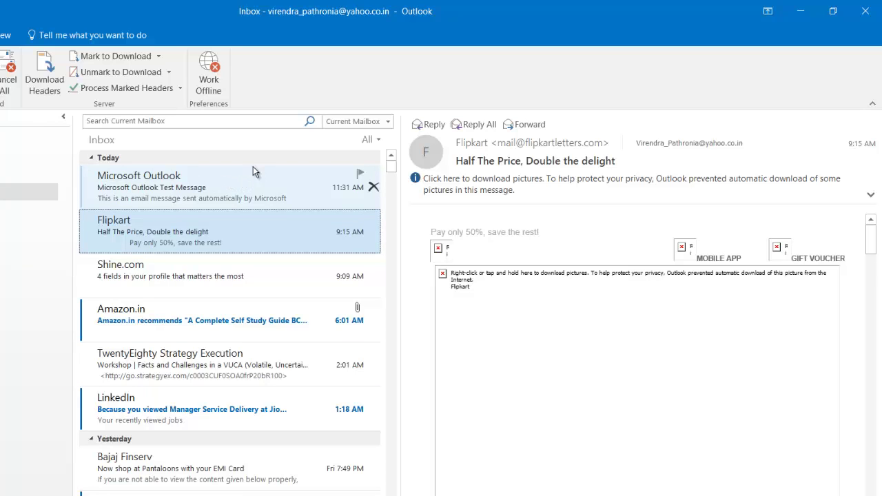
click(138, 281)
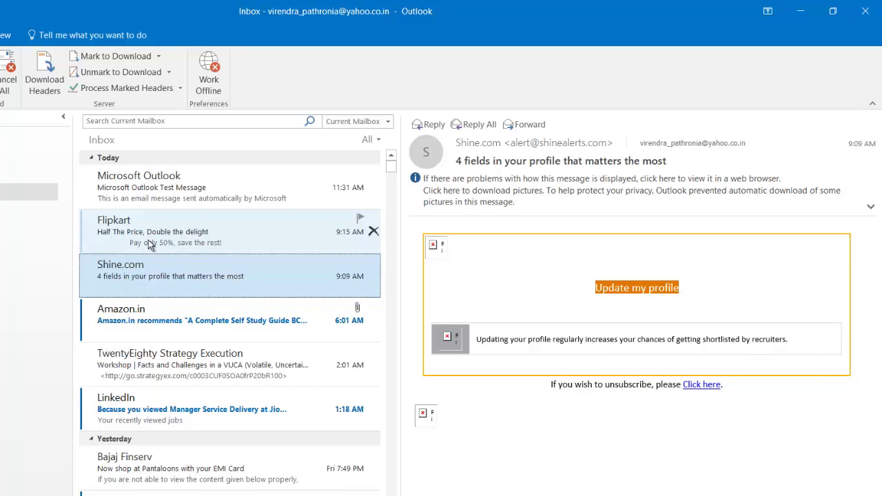
key(alt+Tab)
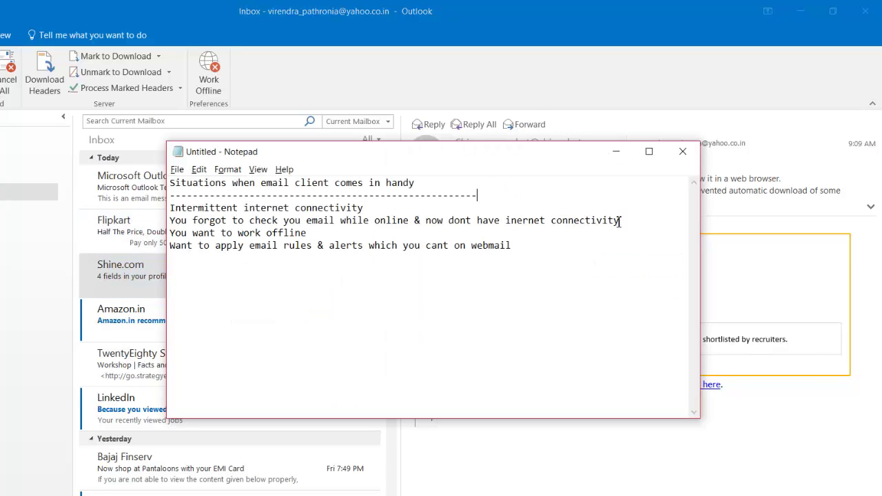
drag(620, 220, 602, 220)
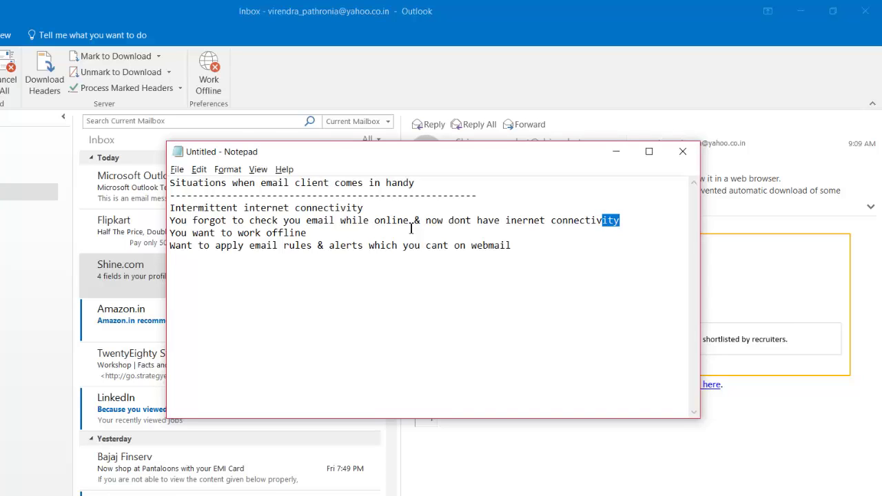
Step: Highlight 'work offline' in the notes and finish on the Flipkart message in Outlook
click(138, 274)
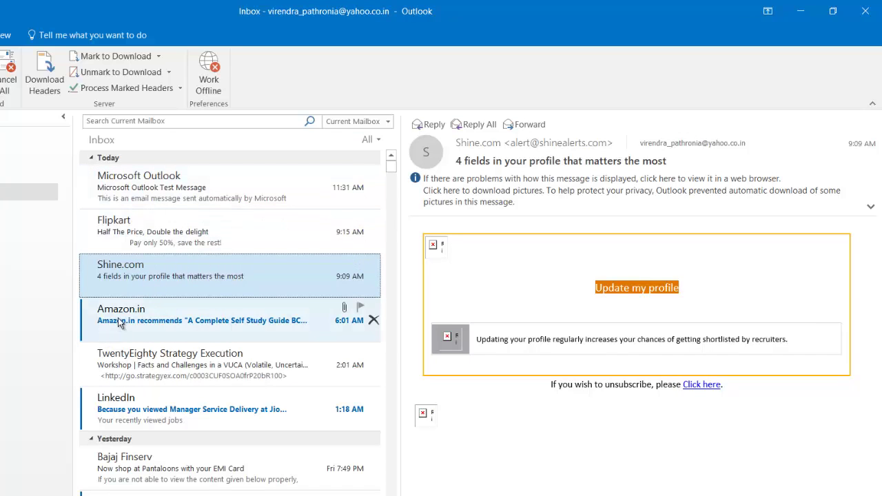
key(alt+Tab)
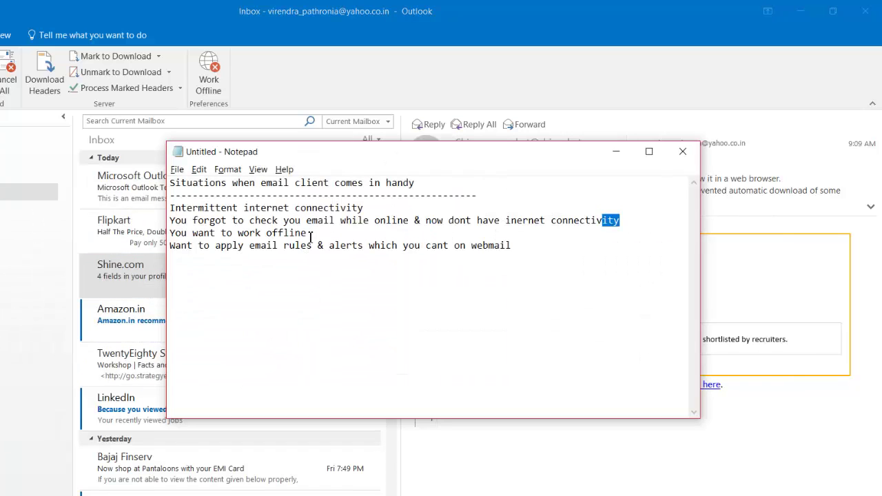
drag(307, 233, 177, 233)
click(108, 241)
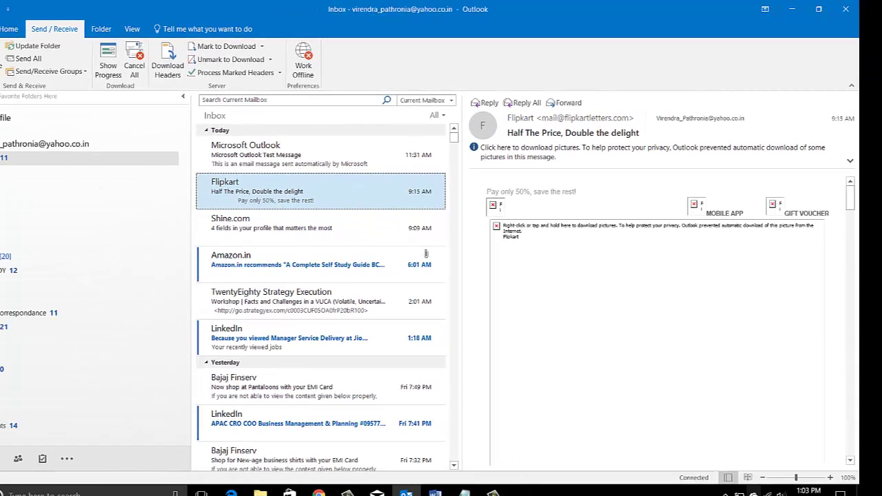
Step: Disconnect the connected Wi-Fi network from the taskbar network list and close the flyout
right_click(768, 493)
click(768, 493)
click(768, 494)
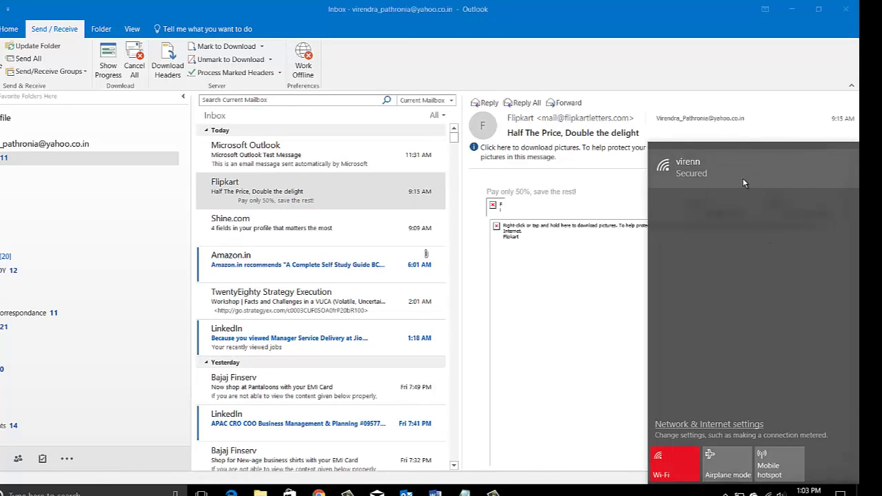
click(809, 220)
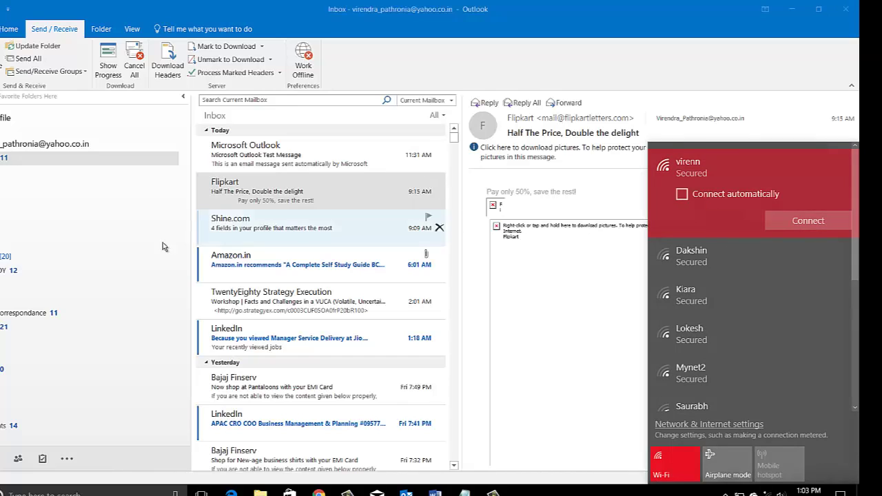
click(463, 233)
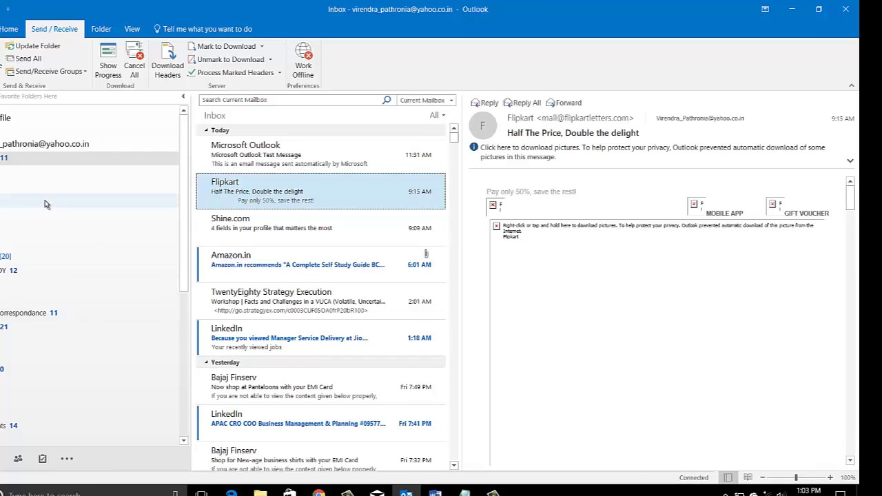
Step: Compose a new email to your own Yahoo address with subject 'test' and send it
click(9, 29)
click(3, 61)
text(vire)
click(136, 150)
click(119, 175)
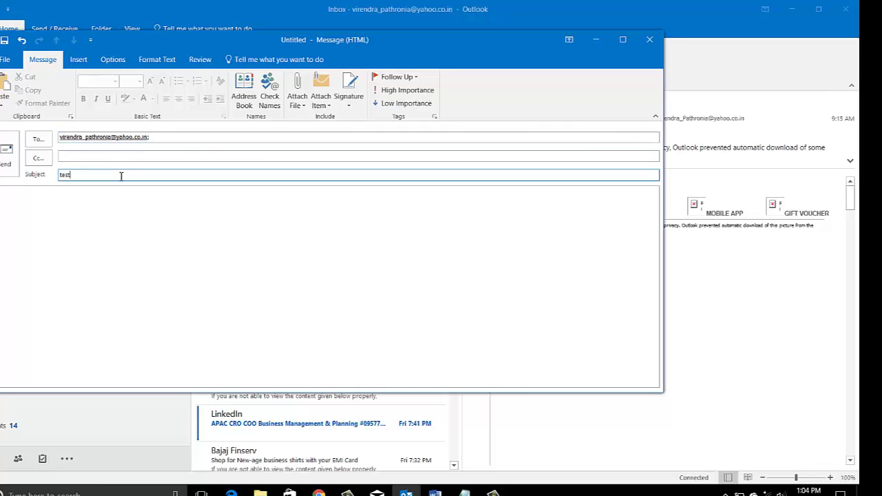
click(6, 159)
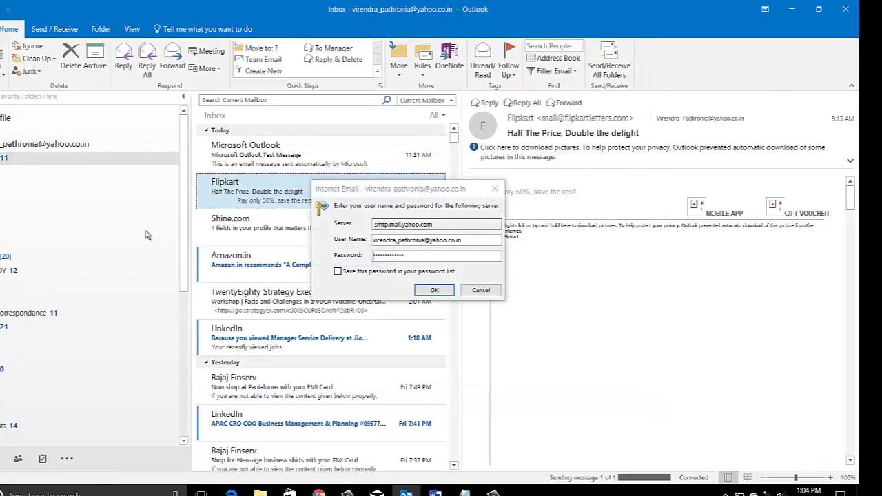
Step: Confirm the outgoing server sign-in prompt and find the unsent message in the Outbox
click(434, 290)
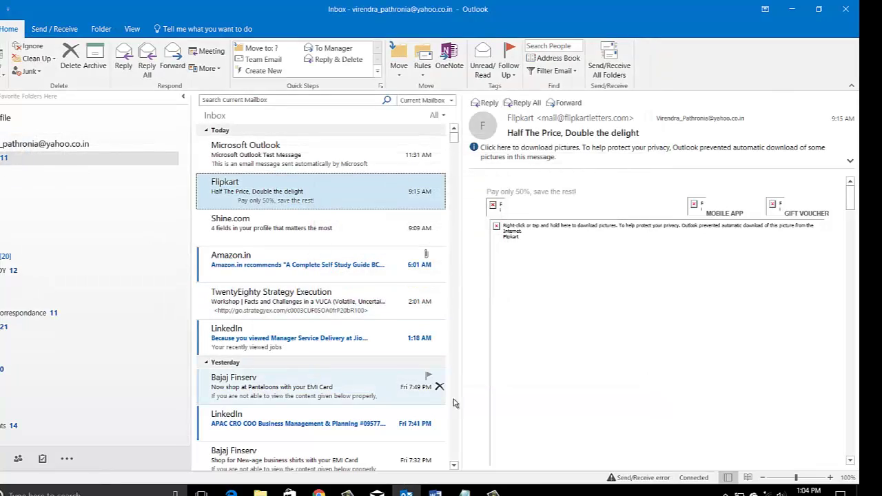
scroll(69, 351, down, 5)
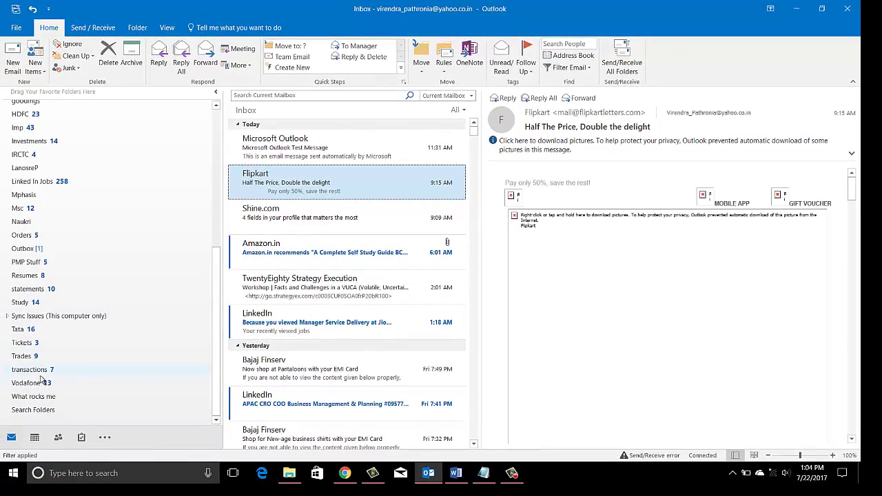
click(24, 248)
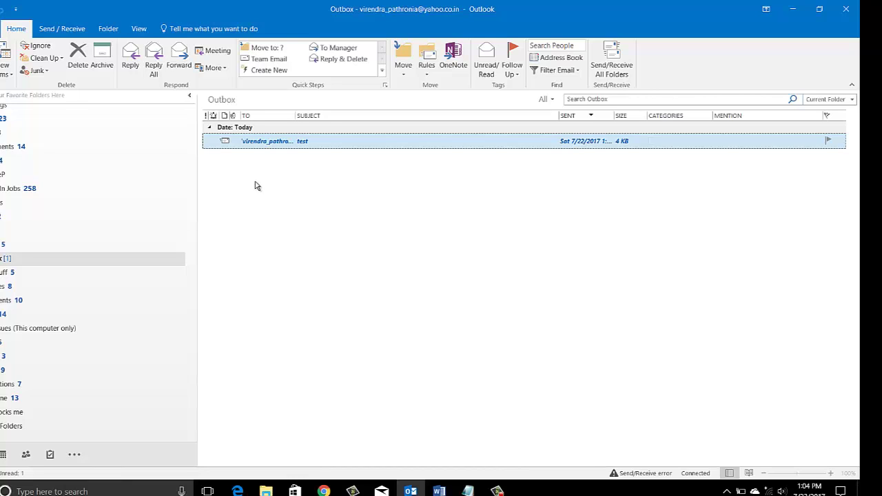
Step: Reconnect to the Wi-Fi network, confirm Outlook's sign-in prompt so 'test' sends, and return to the Inbox
drag(188, 285, 190, 149)
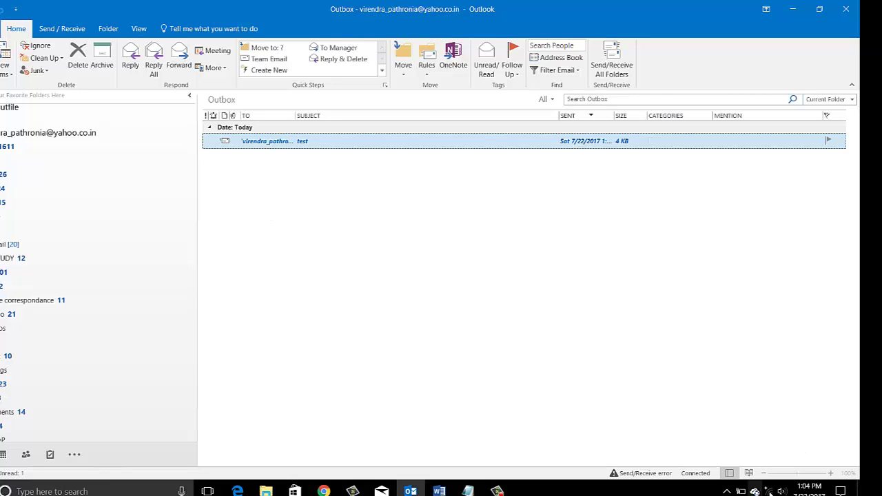
click(768, 491)
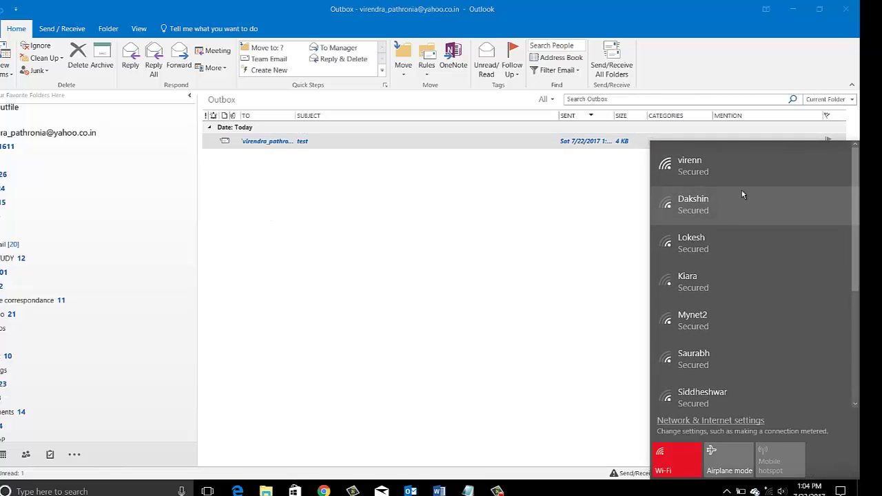
click(744, 166)
click(799, 220)
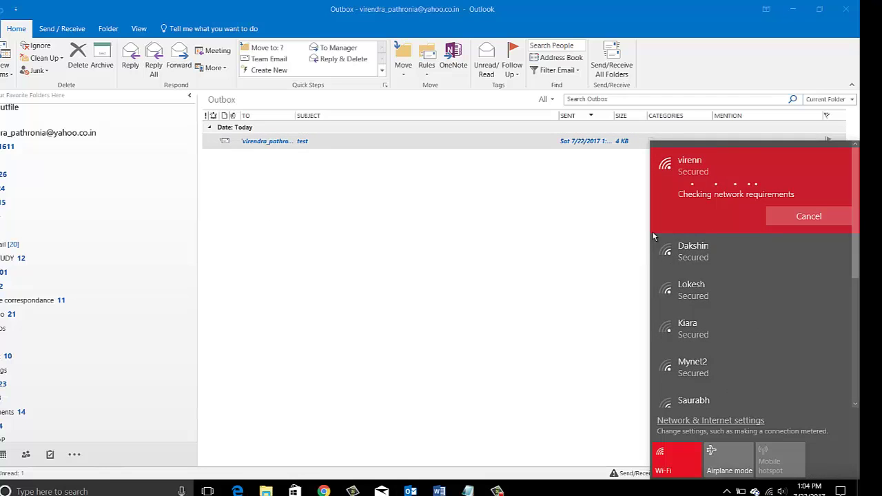
click(695, 73)
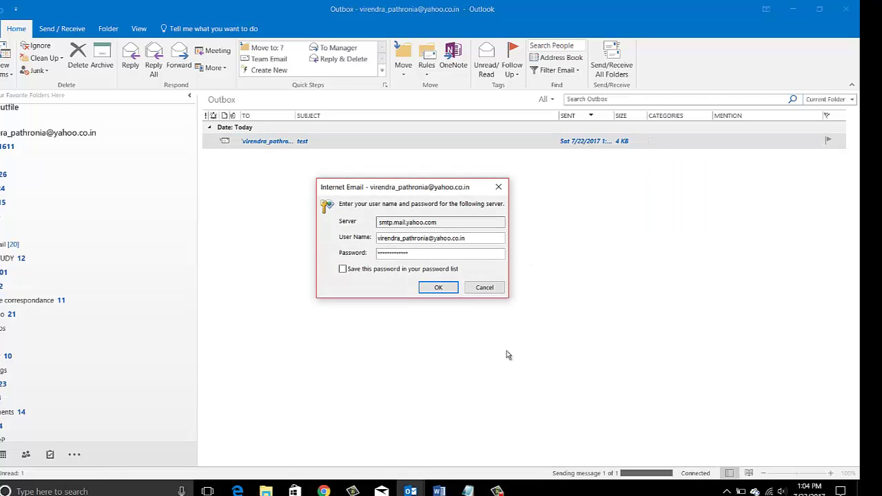
click(438, 287)
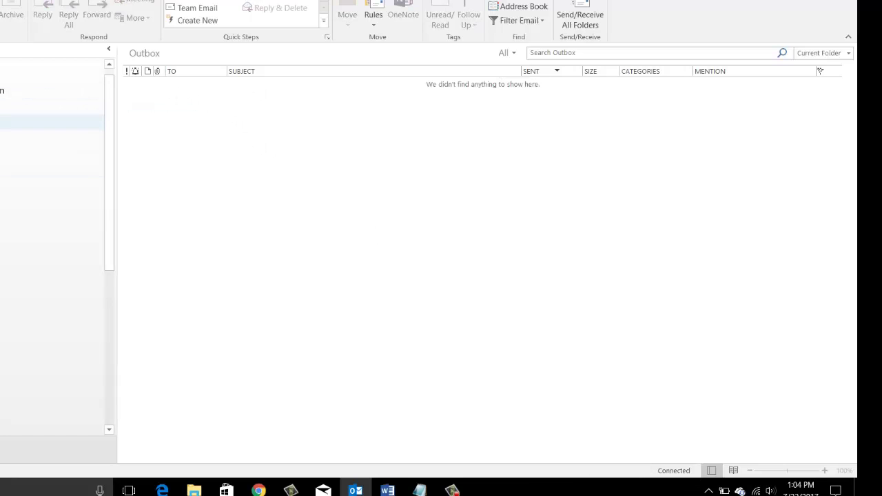
click(69, 107)
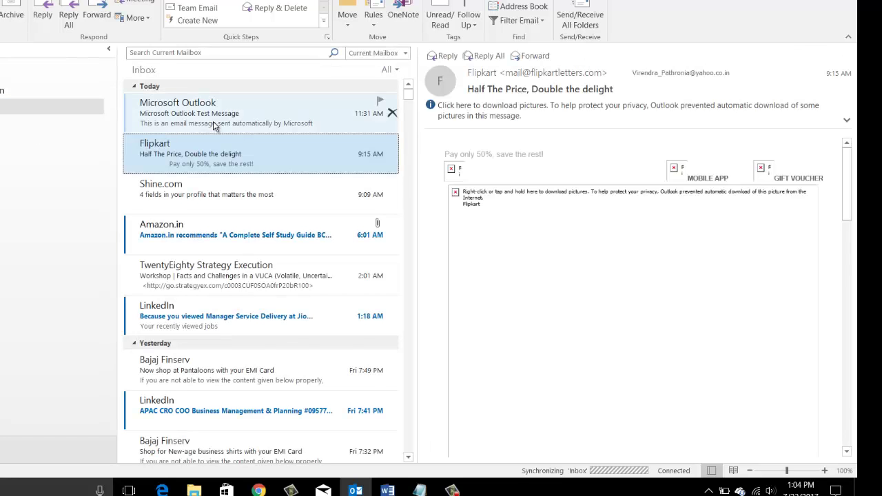
Step: Open the arrived 'test' message, glancing at the Notepad notes and the Yahoo Mail inbox
click(212, 117)
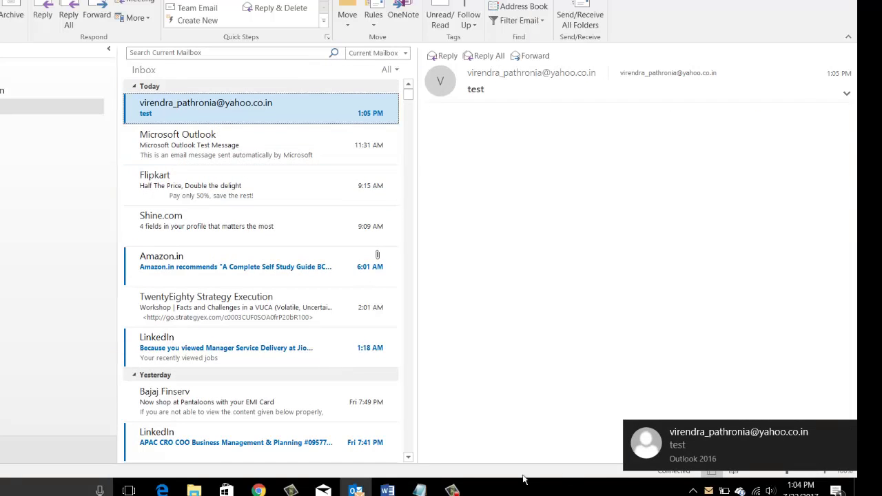
click(420, 490)
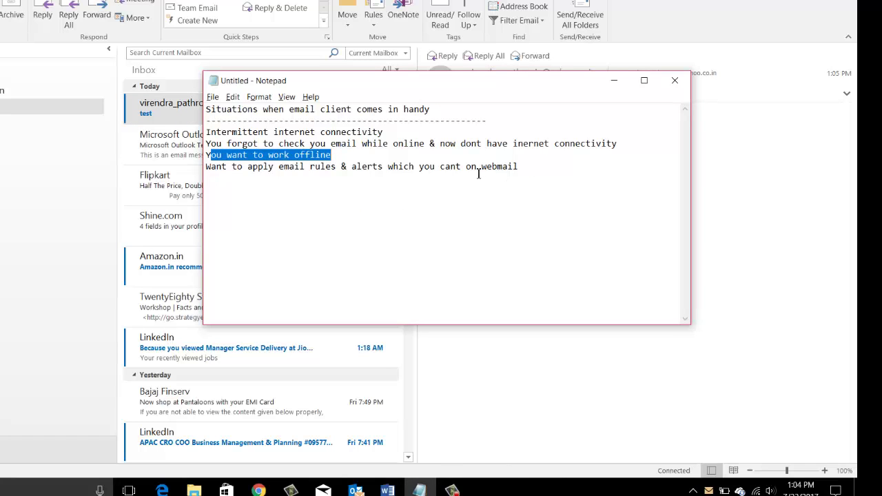
click(258, 490)
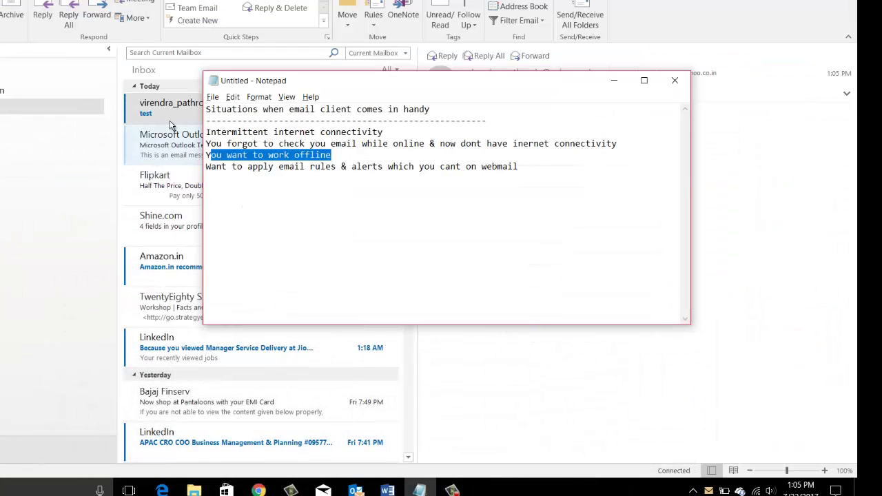
click(175, 109)
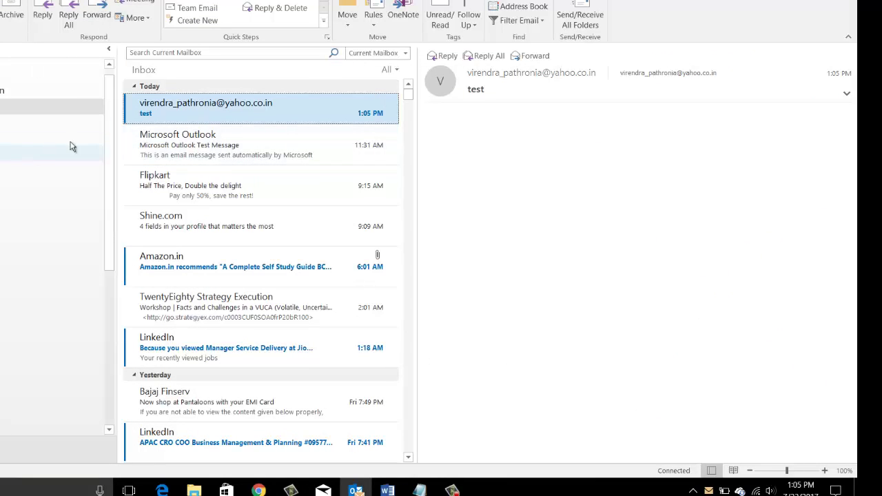
click(373, 28)
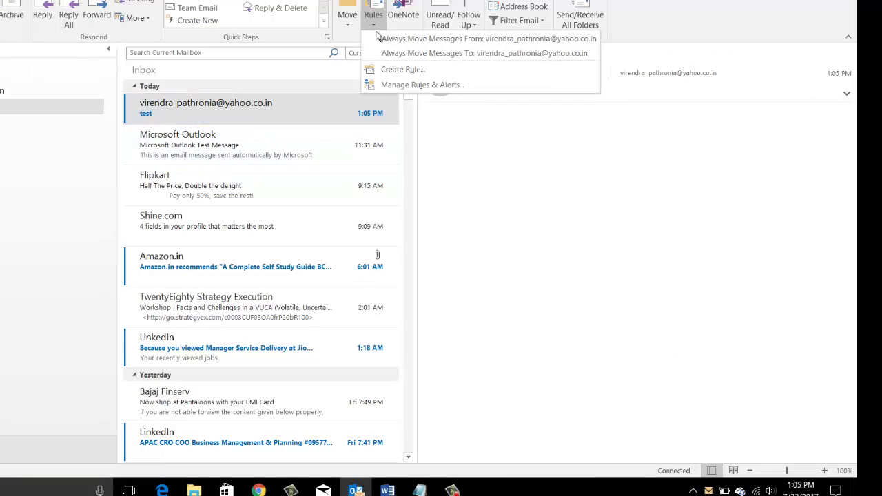
click(398, 76)
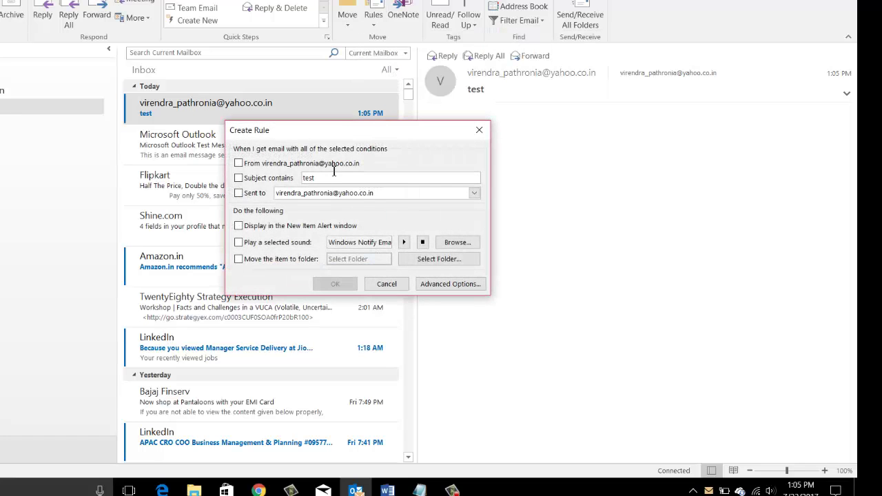
click(479, 130)
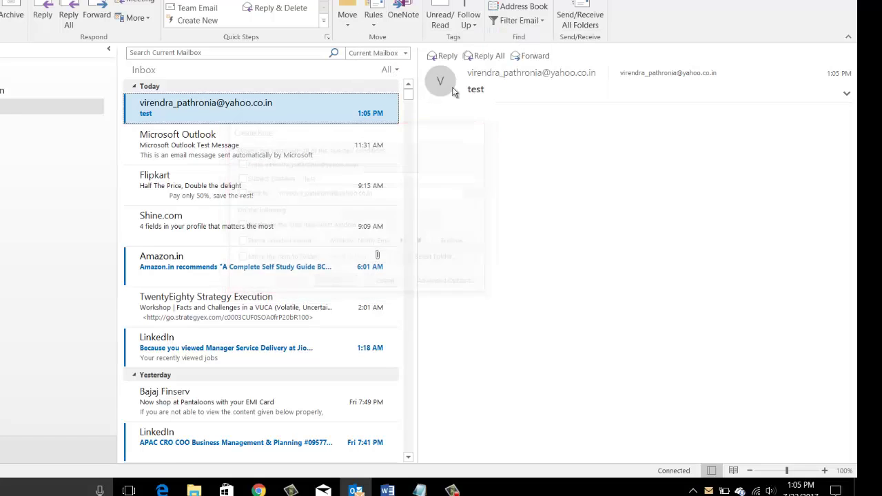
click(374, 28)
click(406, 86)
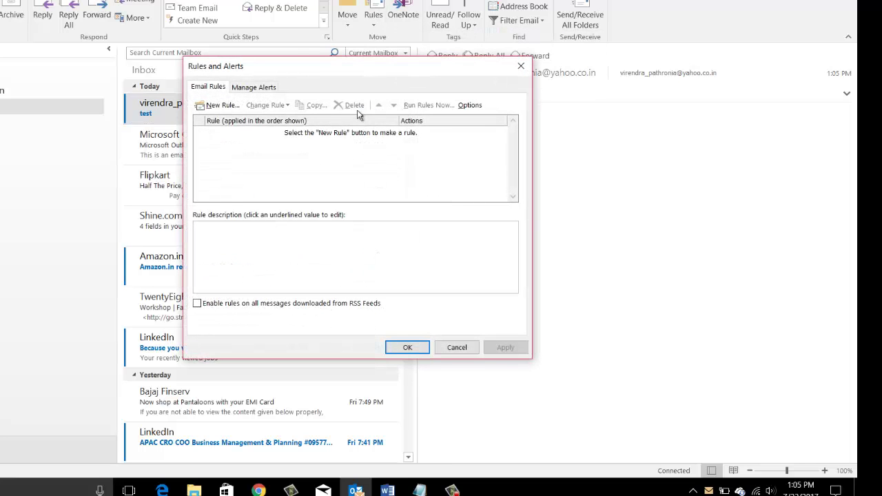
click(210, 108)
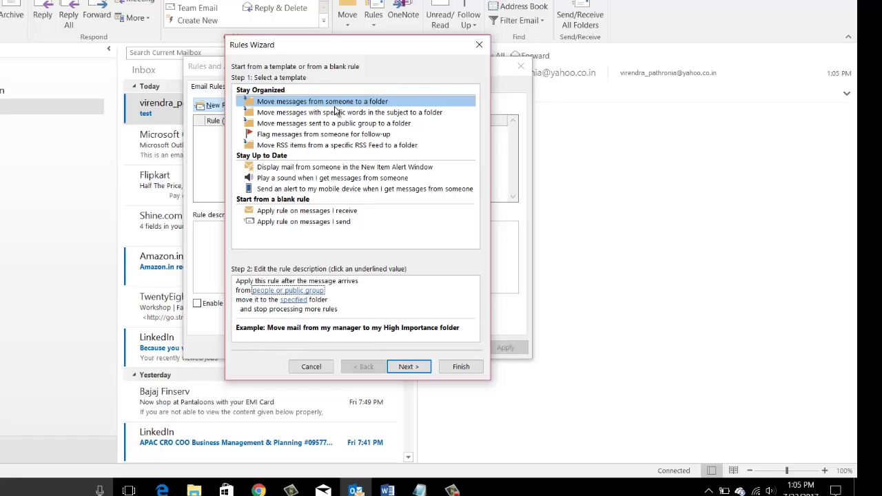
click(299, 291)
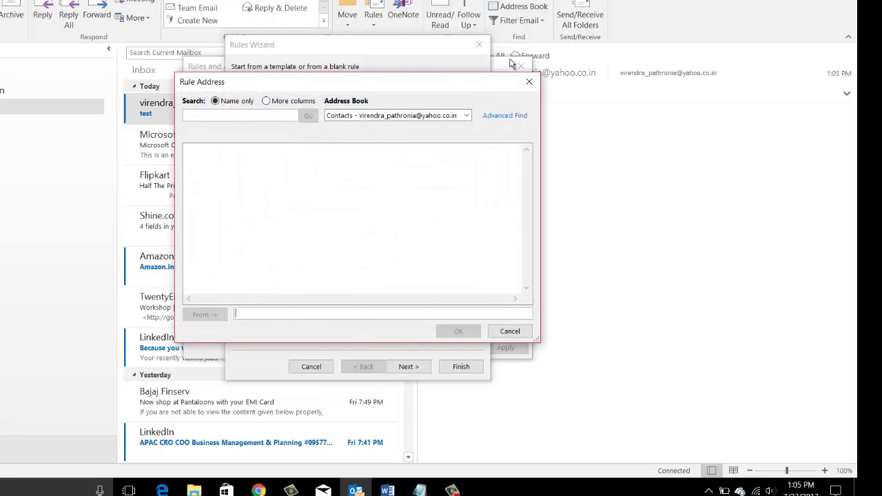
click(529, 81)
click(479, 44)
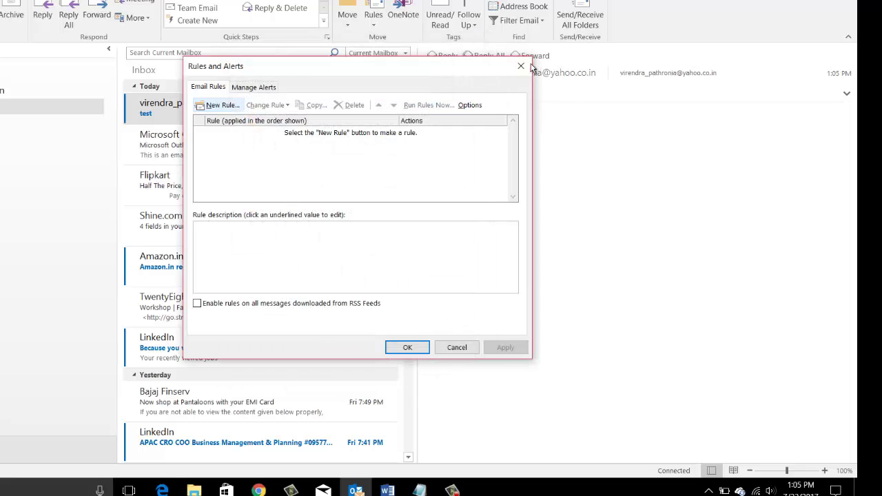
click(521, 66)
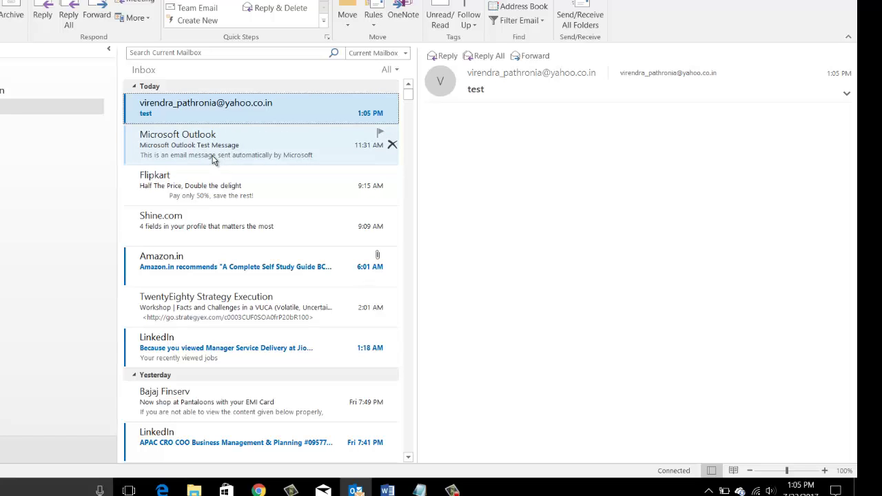
Step: View the Outlook test and Flipkart messages, then compare the inbox with Yahoo Mail's web inbox
click(211, 143)
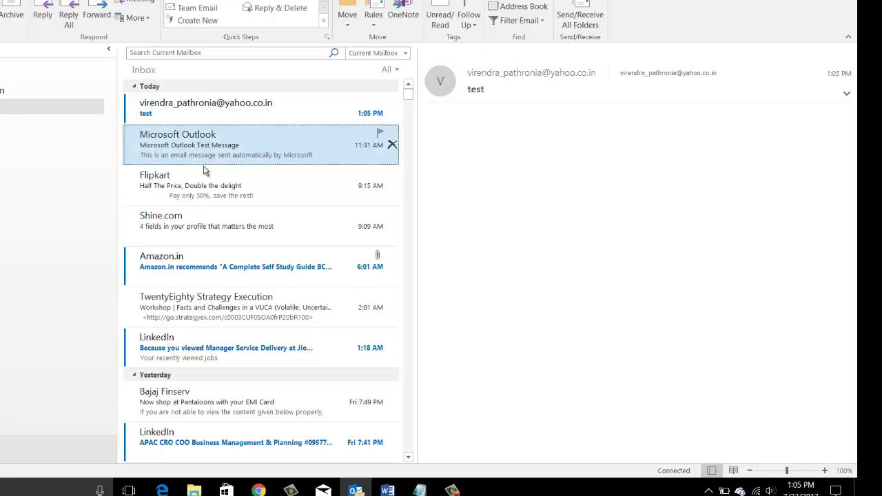
click(206, 176)
click(258, 490)
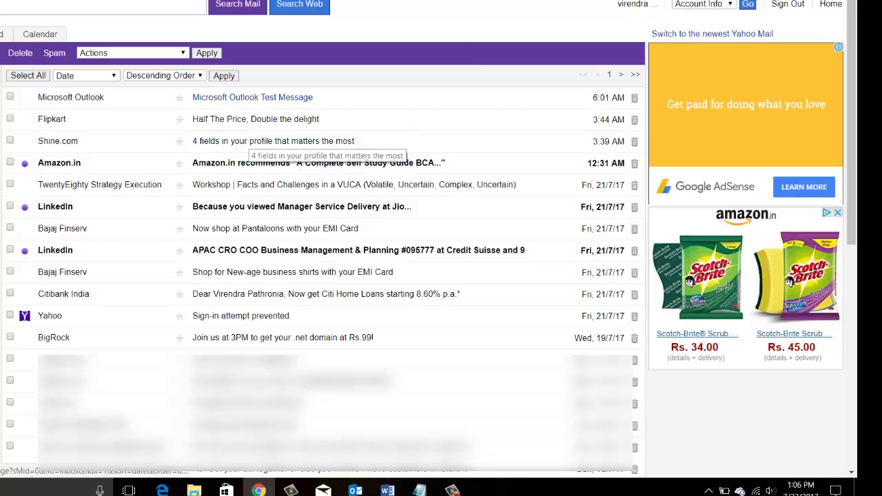
key(alt+Tab)
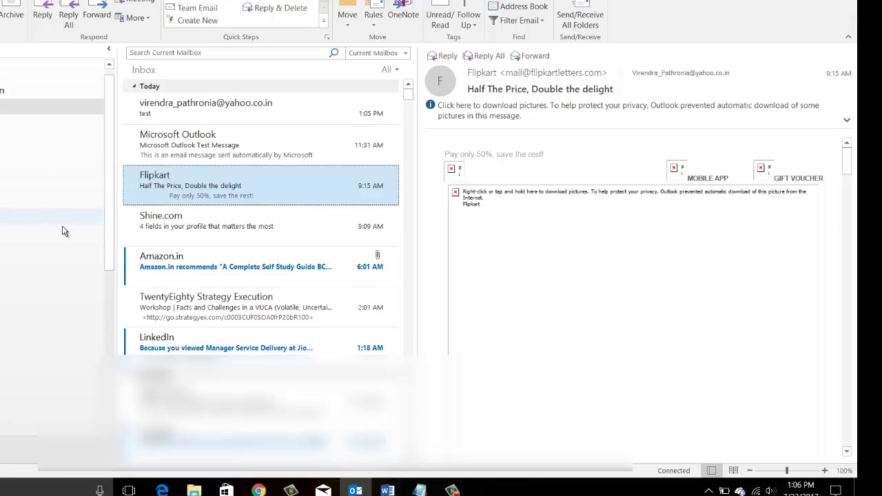
key(alt+Tab)
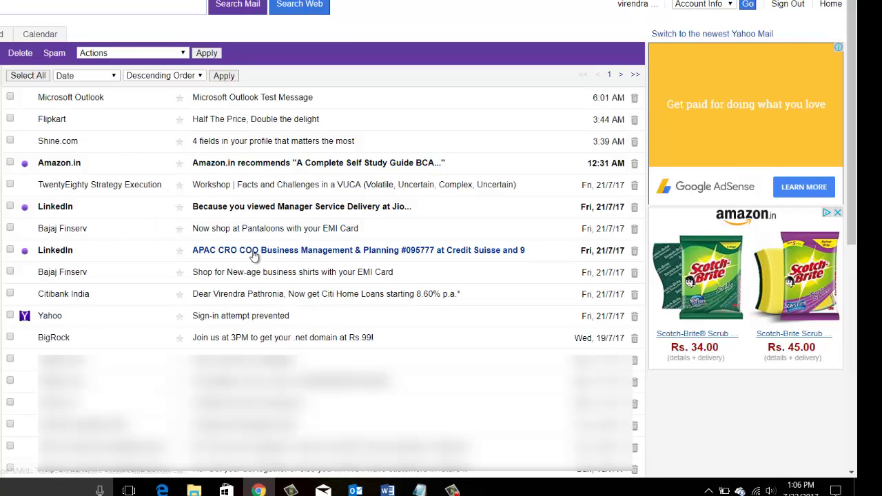
key(alt+Tab)
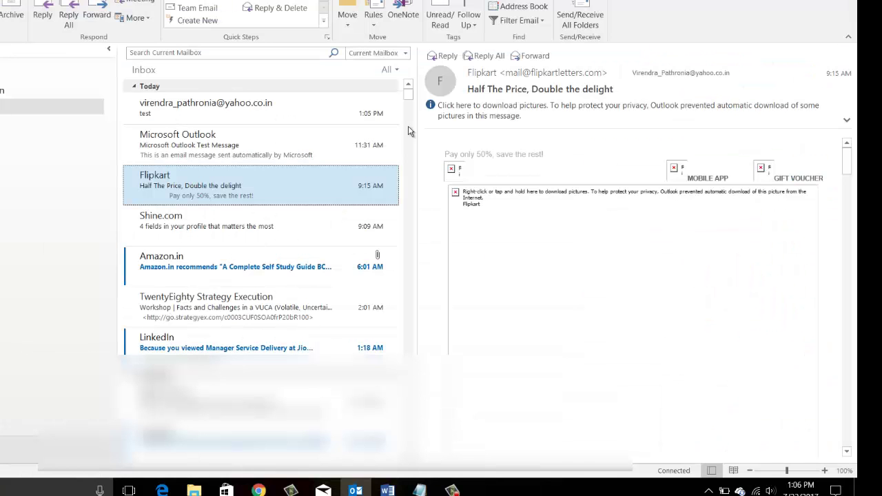
Step: Review the Shine.com, Flipkart and Outlook test messages, then bring the IMAP vs POP Word document forward
click(157, 227)
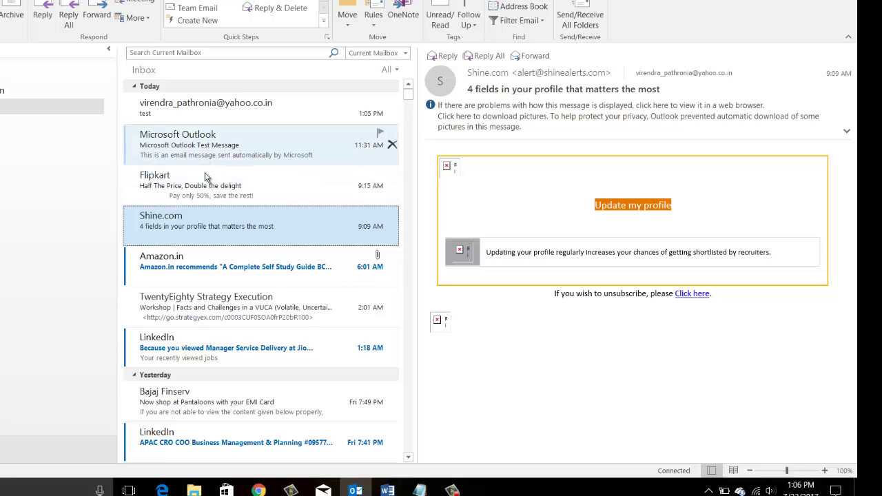
click(210, 180)
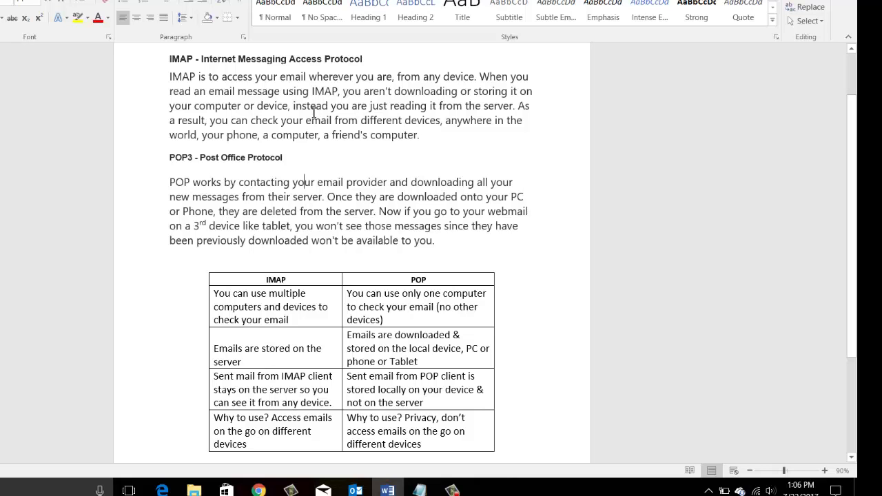
click(355, 490)
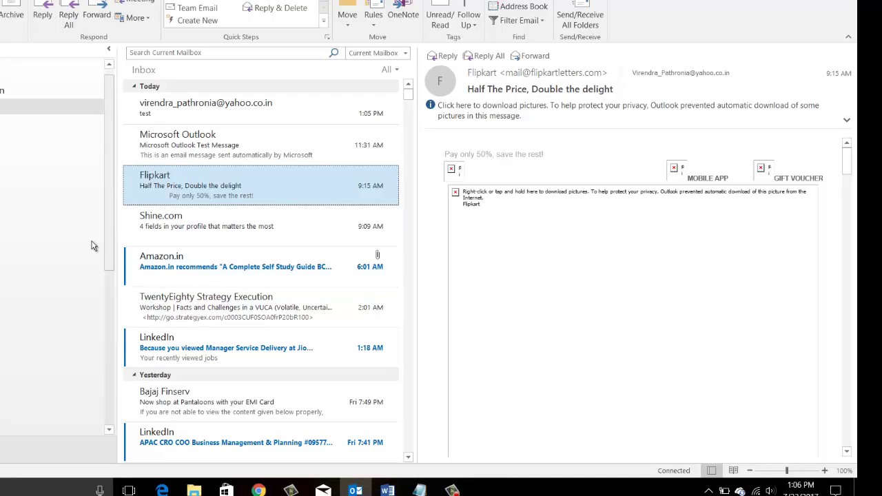
click(230, 146)
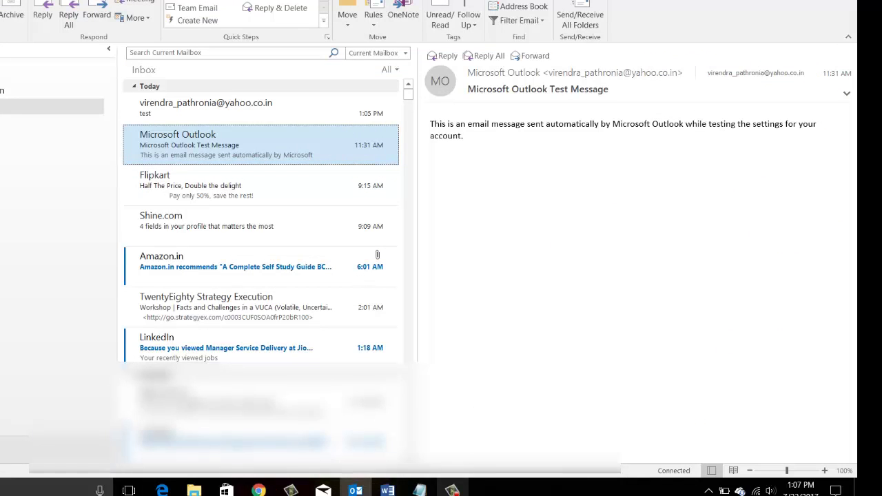
click(388, 489)
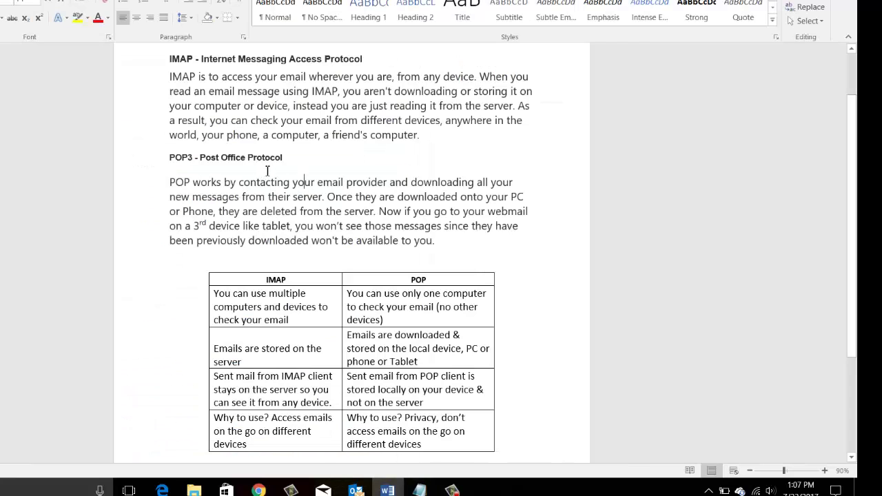
Step: Highlight 'POP3' and 'Office Protocol' in the POP3 heading, briefly checking Outlook in between
double_click(184, 157)
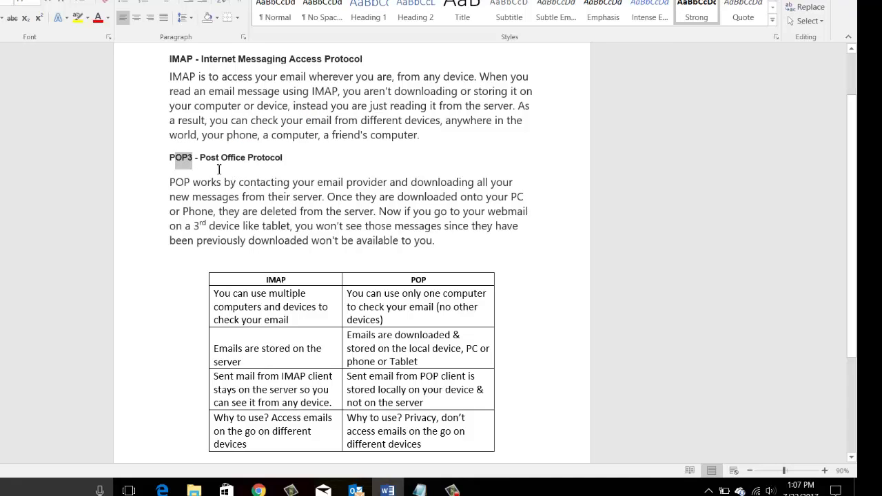
drag(286, 159, 221, 159)
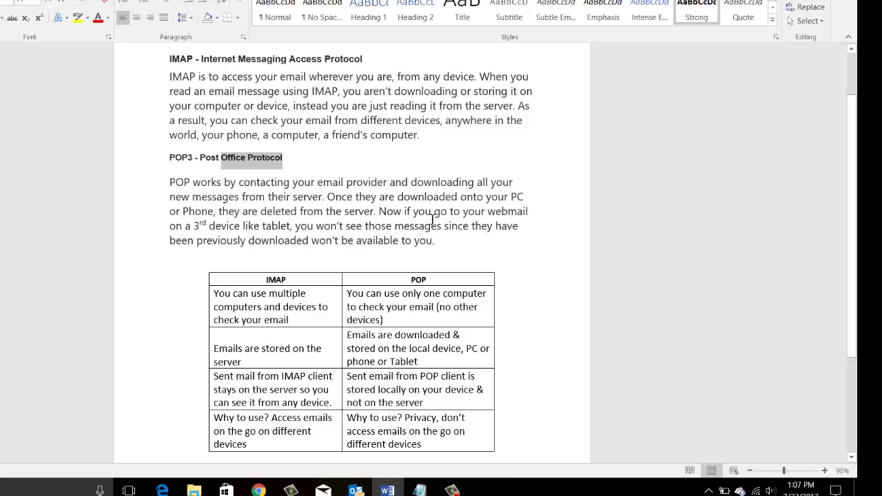
click(355, 488)
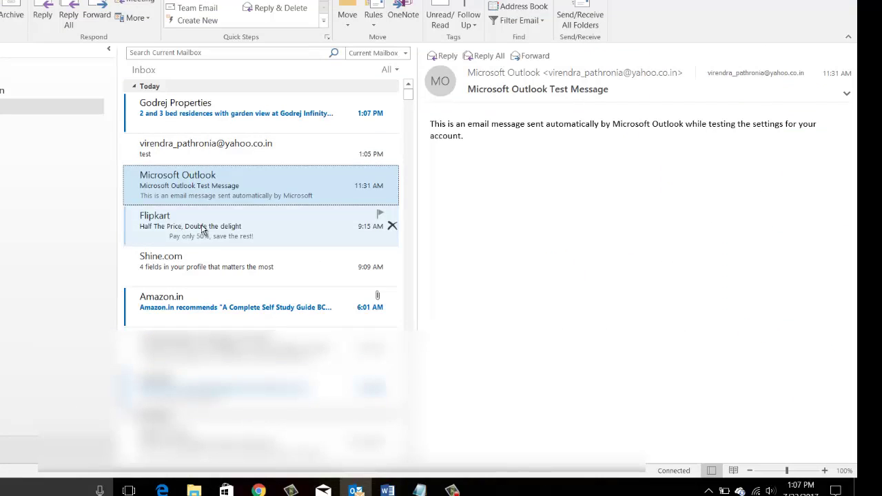
click(387, 490)
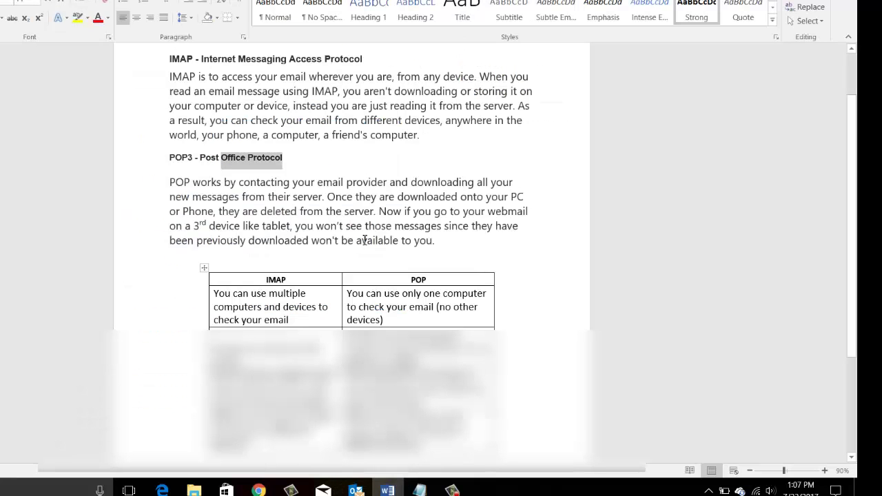
click(383, 252)
Step: Scroll to the comparison table and highlight the first POP cell and the IMAP server-storage cell
scroll(384, 251, down, 1)
scroll(383, 251, down, 1)
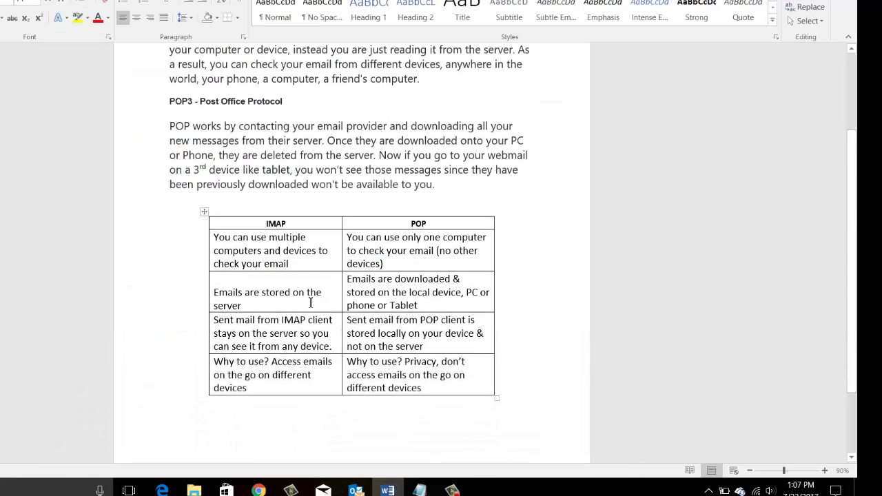
scroll(313, 289, down, 2)
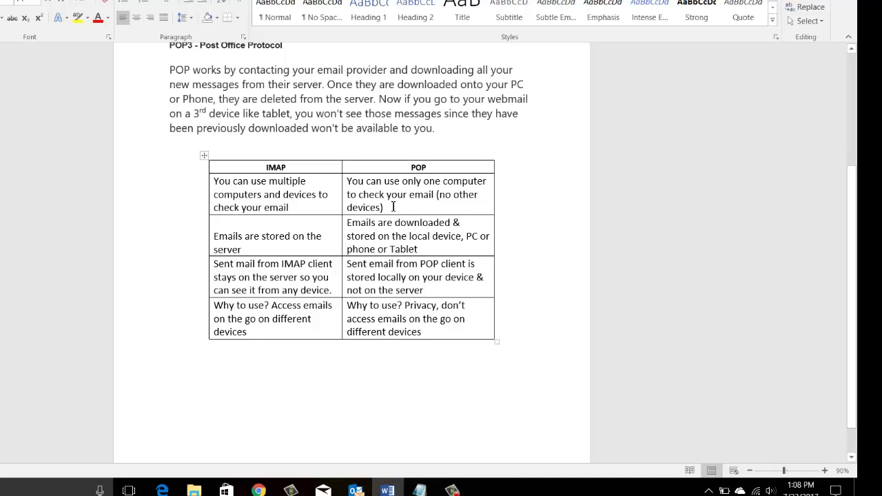
drag(393, 207, 348, 180)
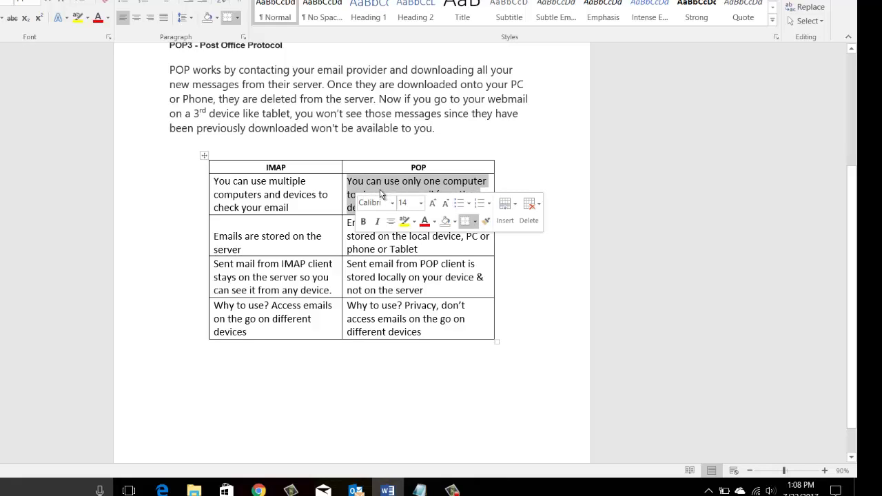
click(366, 185)
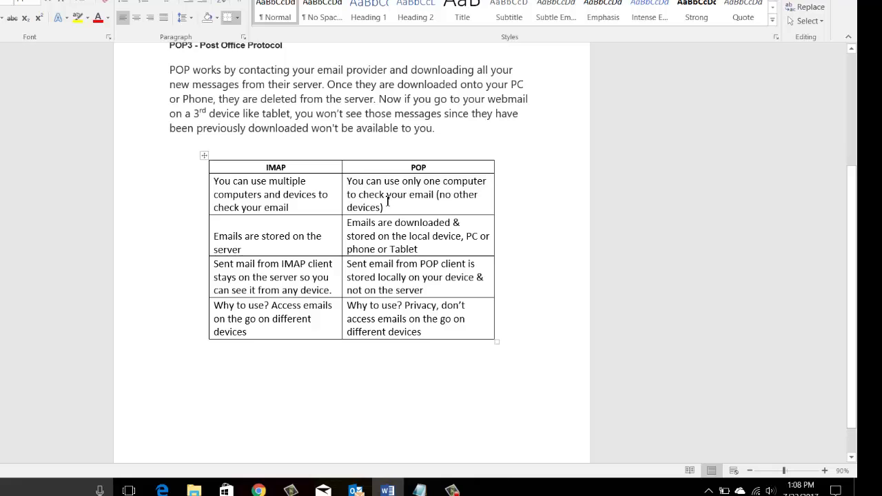
triple_click(230, 249)
click(400, 249)
Step: Highlight the POP downloaded-emails cell and the IMAP and POP sent-mail cells, then return to Outlook
drag(430, 251, 347, 224)
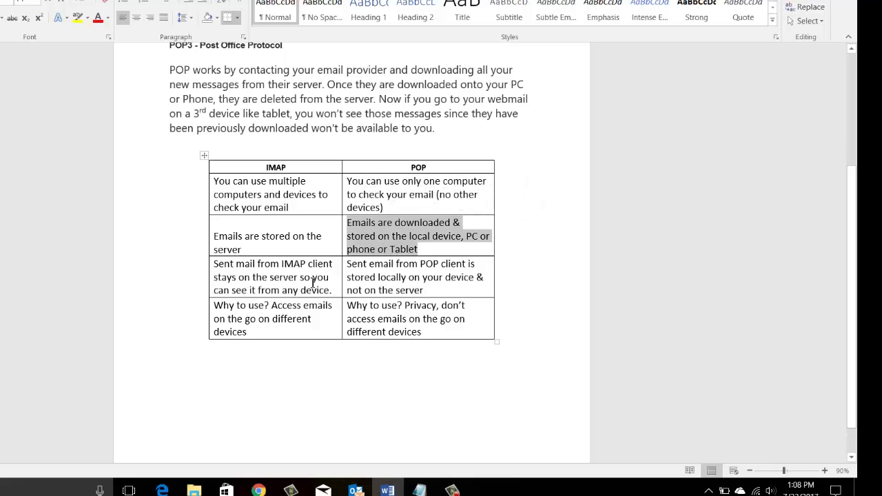
drag(329, 290, 230, 277)
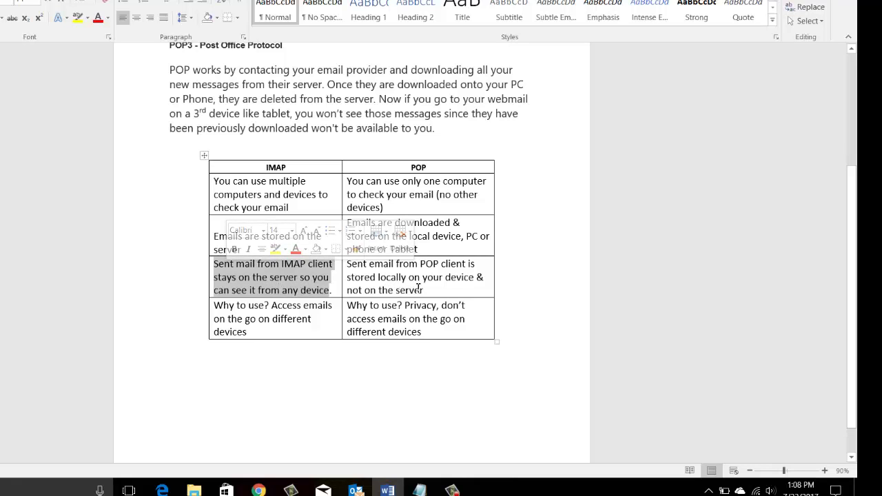
drag(423, 292, 366, 270)
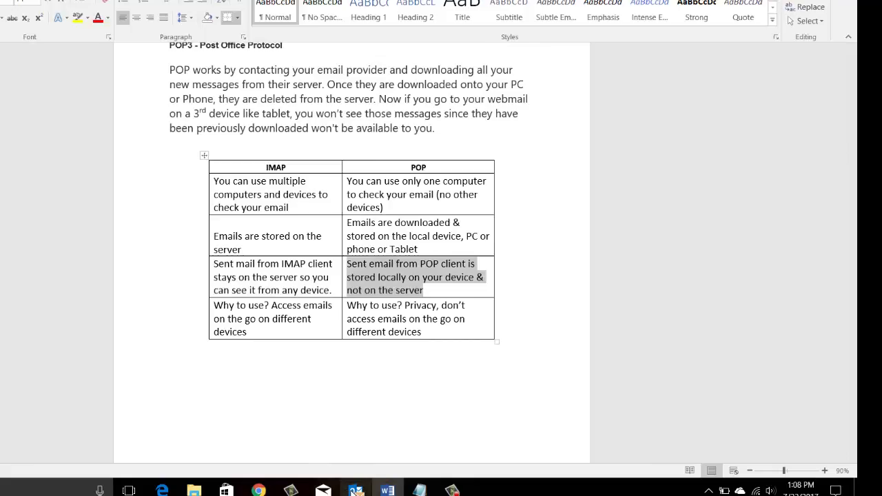
click(355, 490)
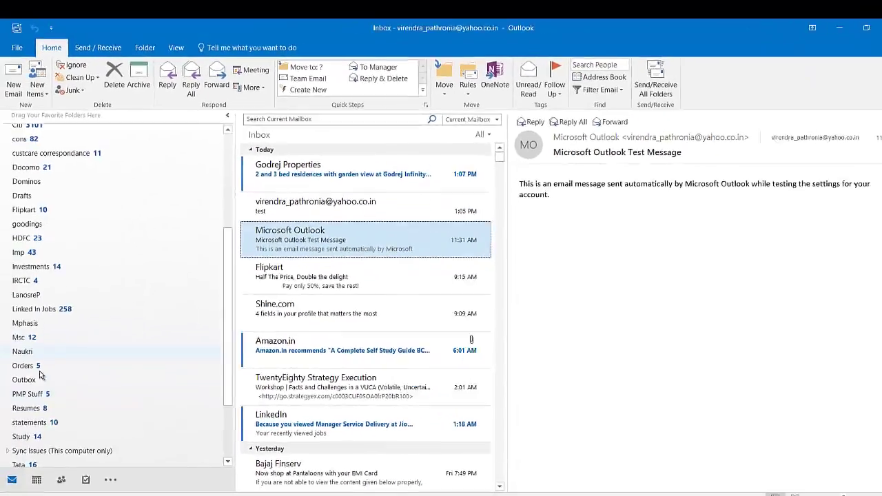
Step: Scroll up the folder pane and open the Yahoo account's Sent folder in Outlook
scroll(117, 372, up, 3)
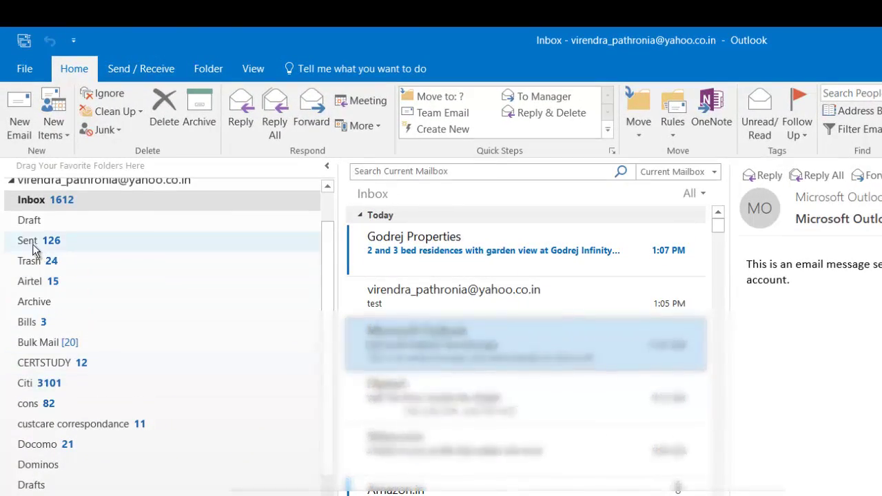
click(32, 241)
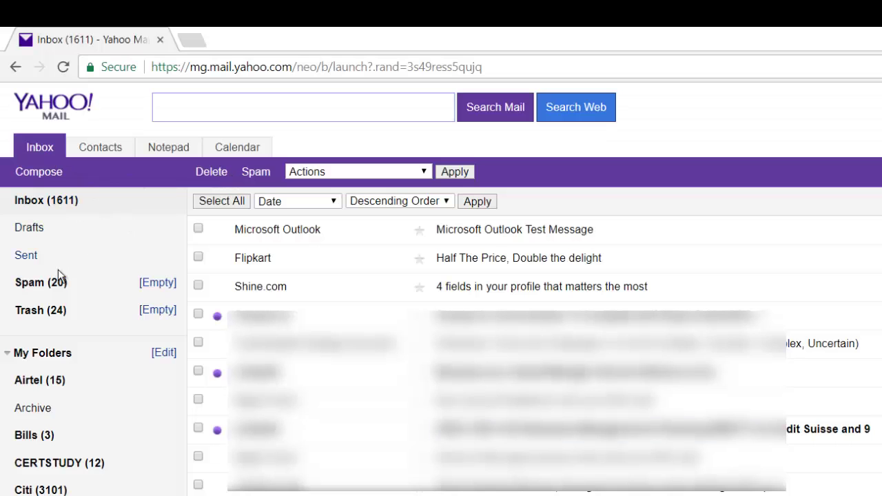
Step: Open and refresh Yahoo Mail's Sent folder, comparing it with Outlook's Sent folder
click(26, 257)
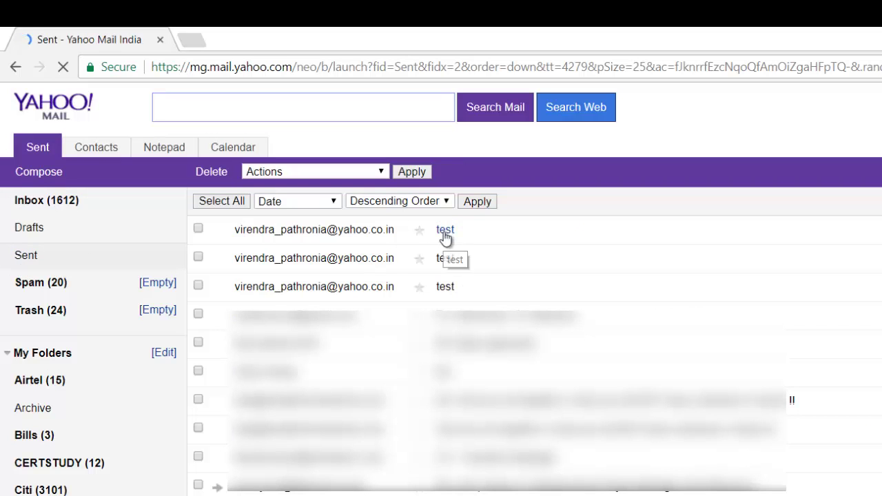
key(alt+Tab)
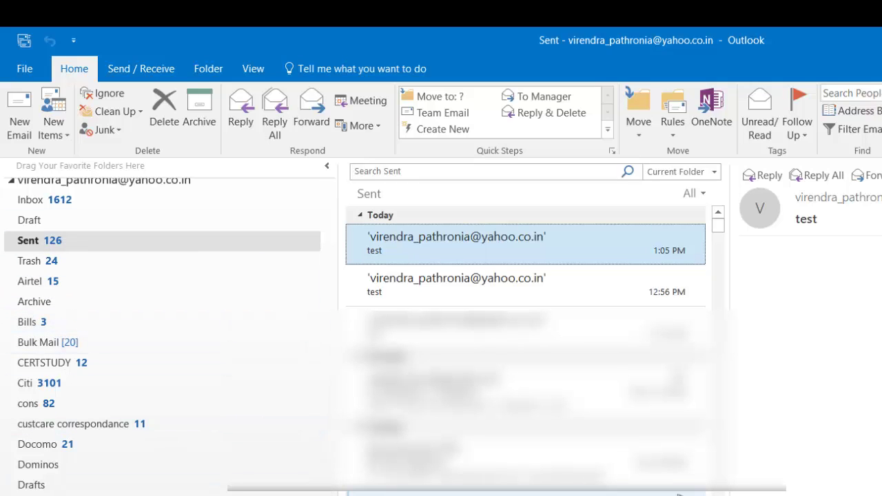
key(alt+Tab)
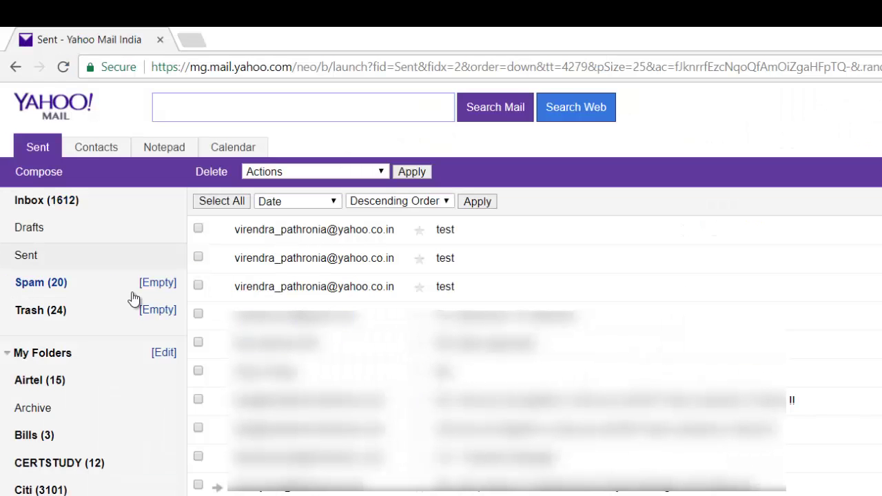
click(34, 259)
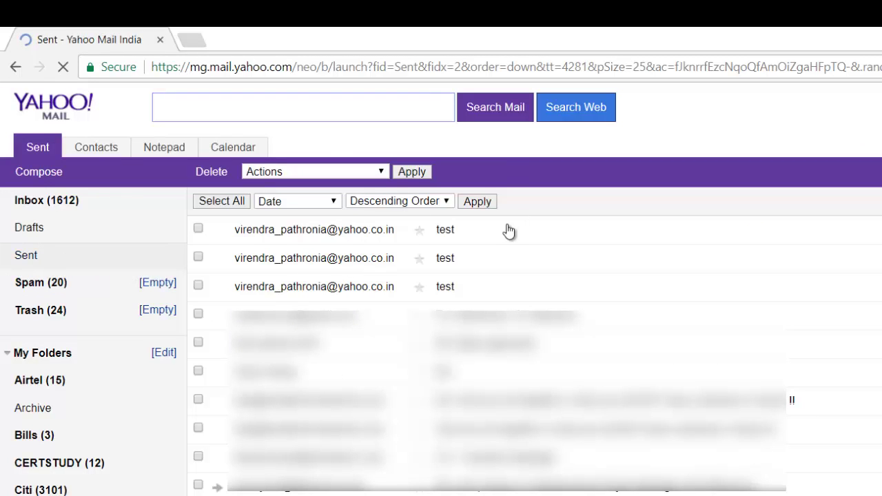
key(alt+Tab)
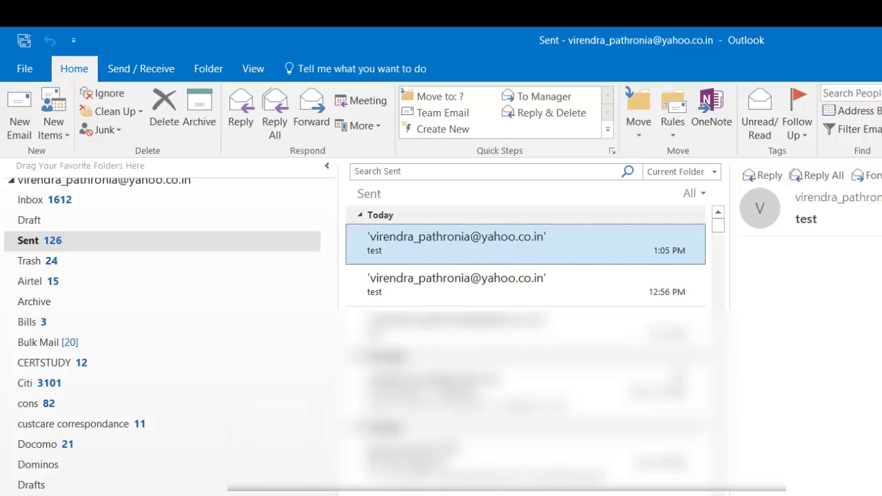
Step: Switch back to the Word document and highlight text in the last row's IMAP and POP cells
key(alt+Tab)
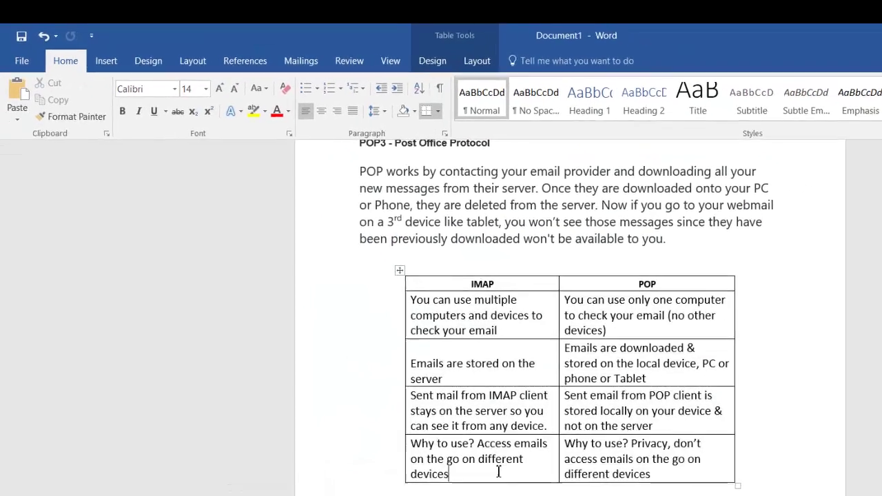
drag(406, 426, 384, 401)
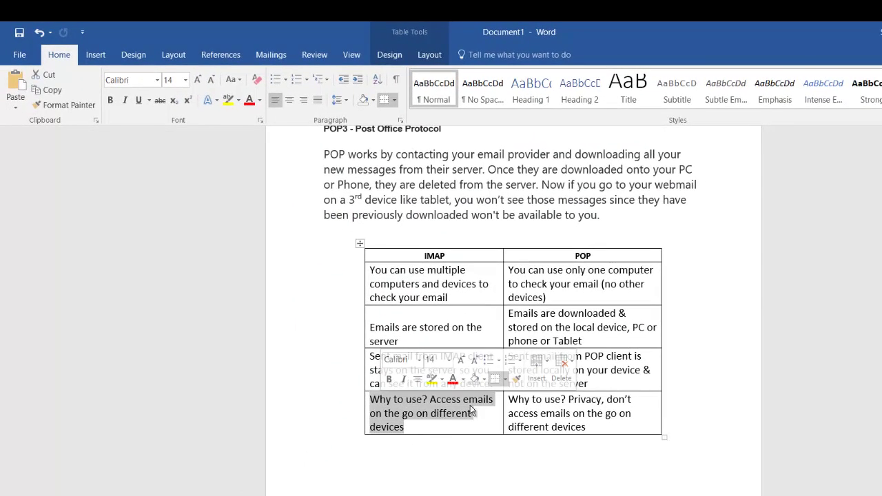
click(417, 425)
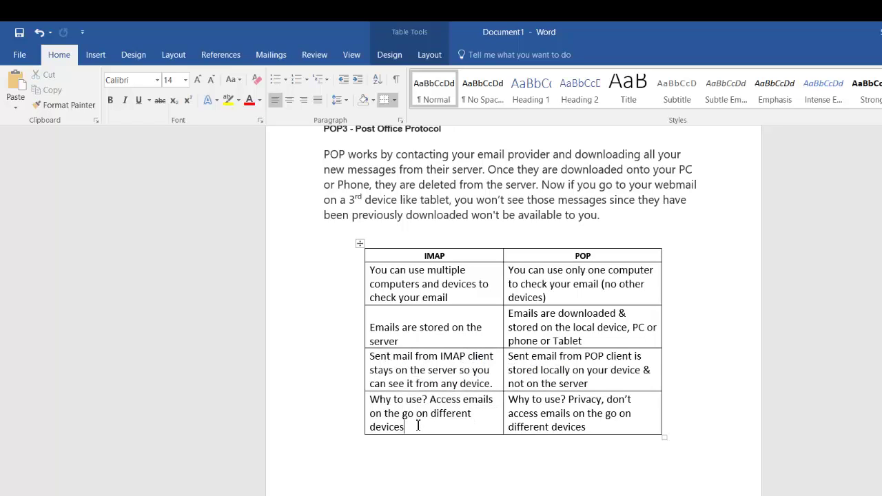
drag(420, 429, 370, 414)
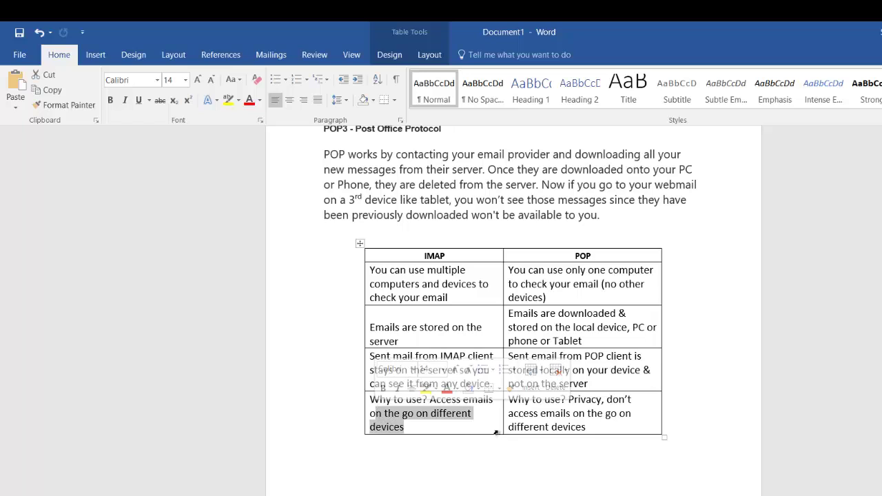
click(545, 413)
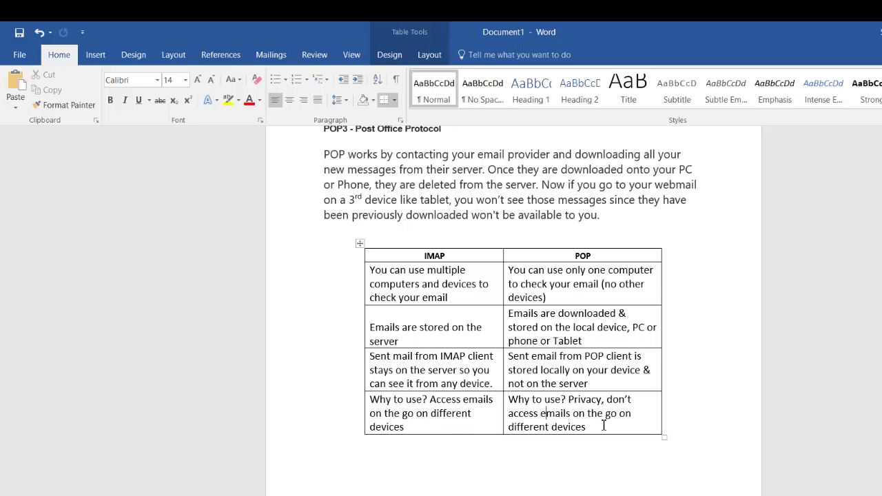
drag(584, 427, 508, 403)
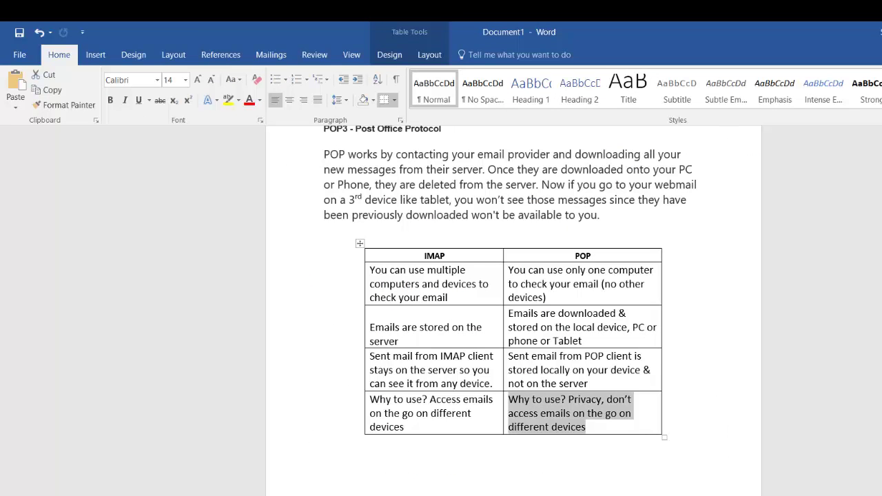
Step: Move up from the comparison table to the IMAP description, briefly highlighting part of it
click(325, 262)
scroll(617, 427, up, 3)
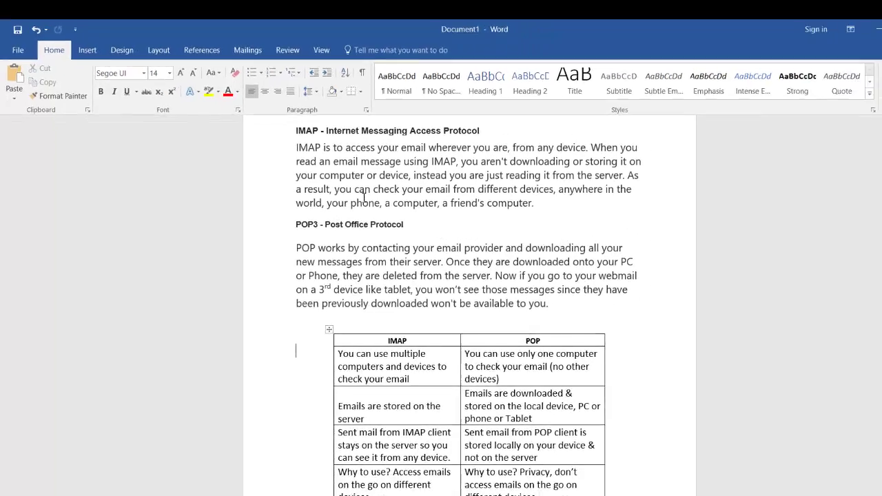
drag(387, 216, 303, 190)
click(384, 230)
scroll(426, 216, up, 2)
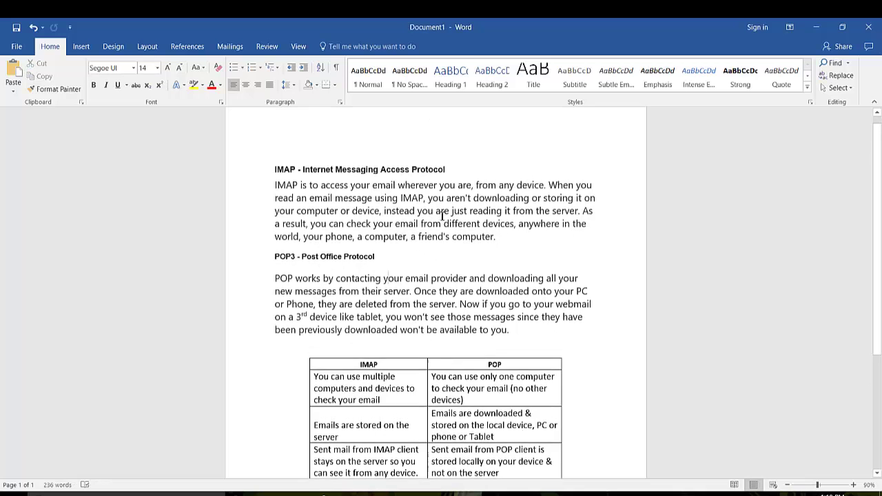